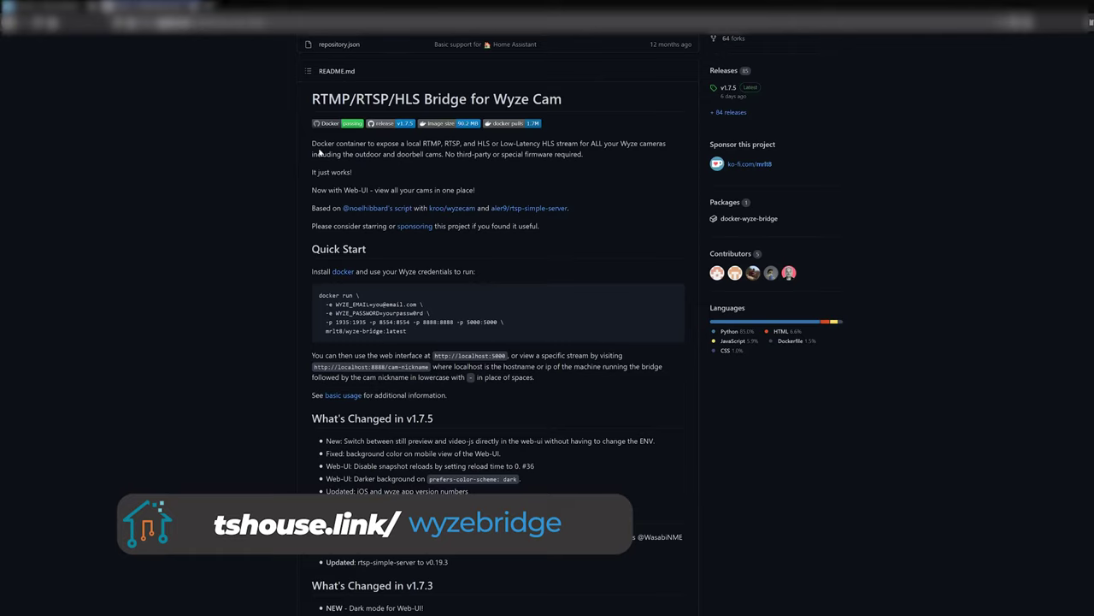
scroll(359, 293, "down", 2)
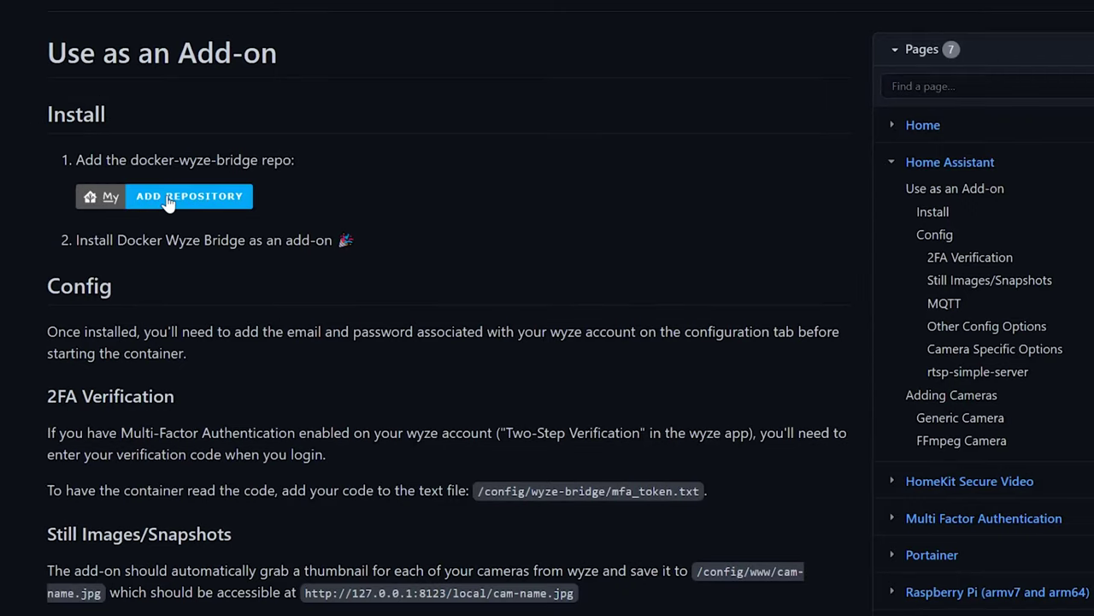
left_click(168, 198)
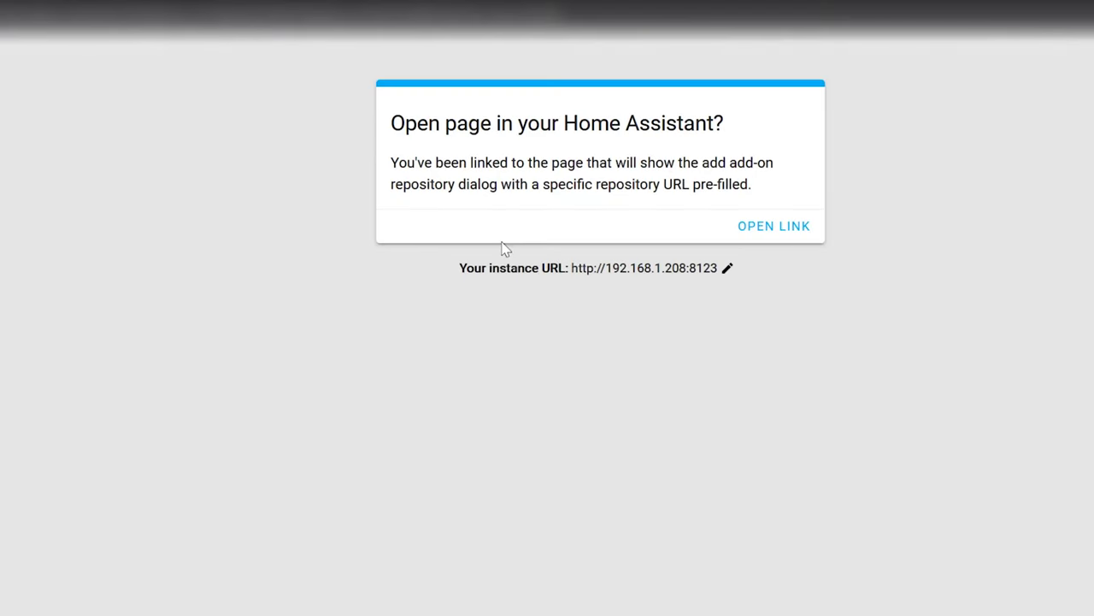
left_click(725, 272)
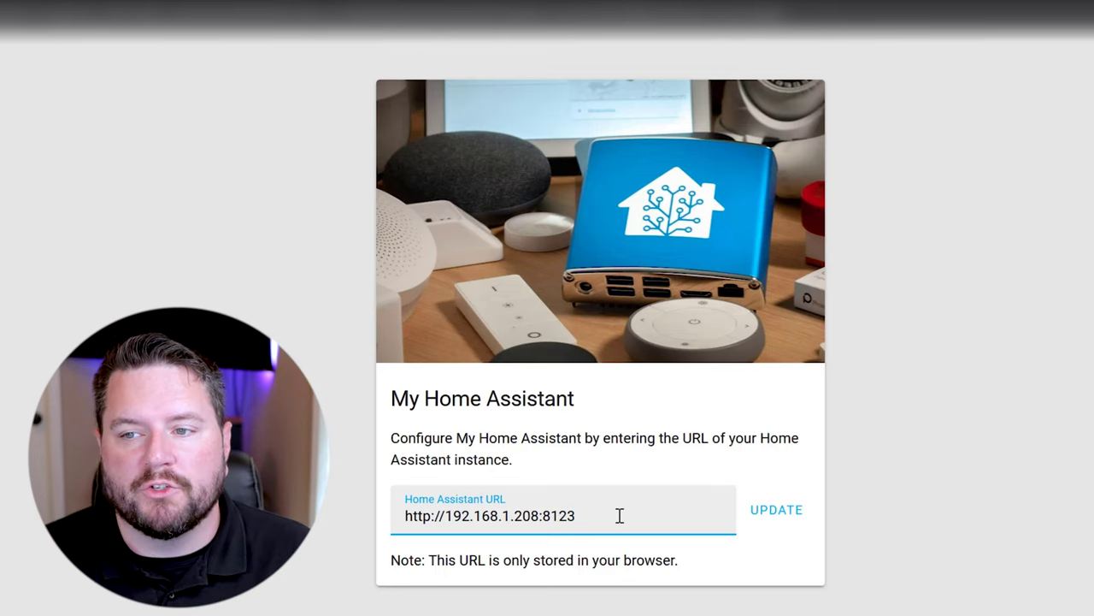
left_click(750, 509)
left_click(770, 227)
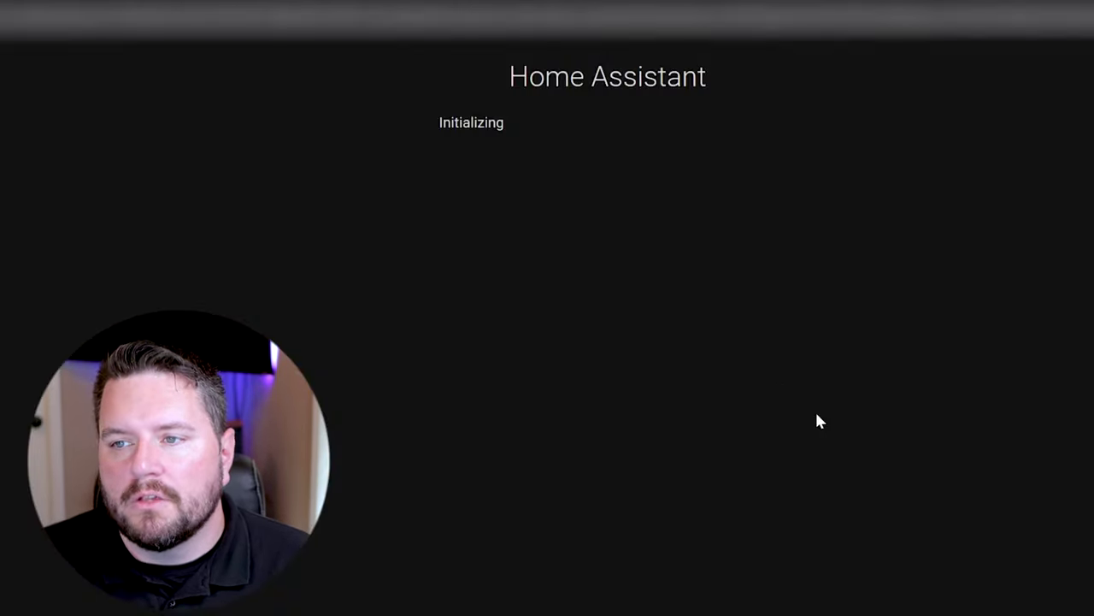
type("ryan")
key("Tab")
type("****")
key("Return")
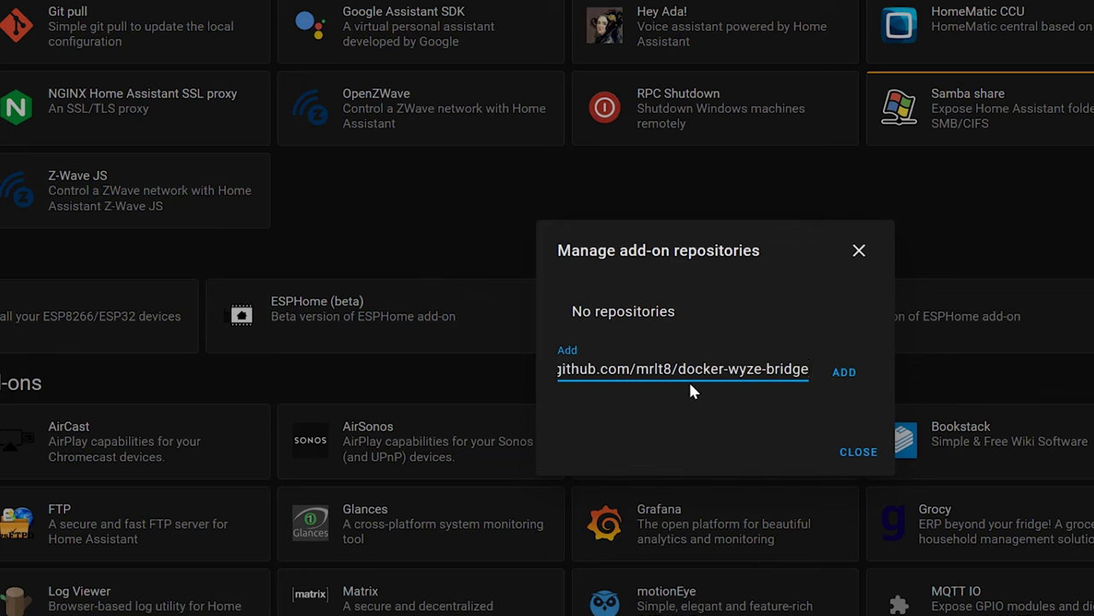
left_click(834, 383)
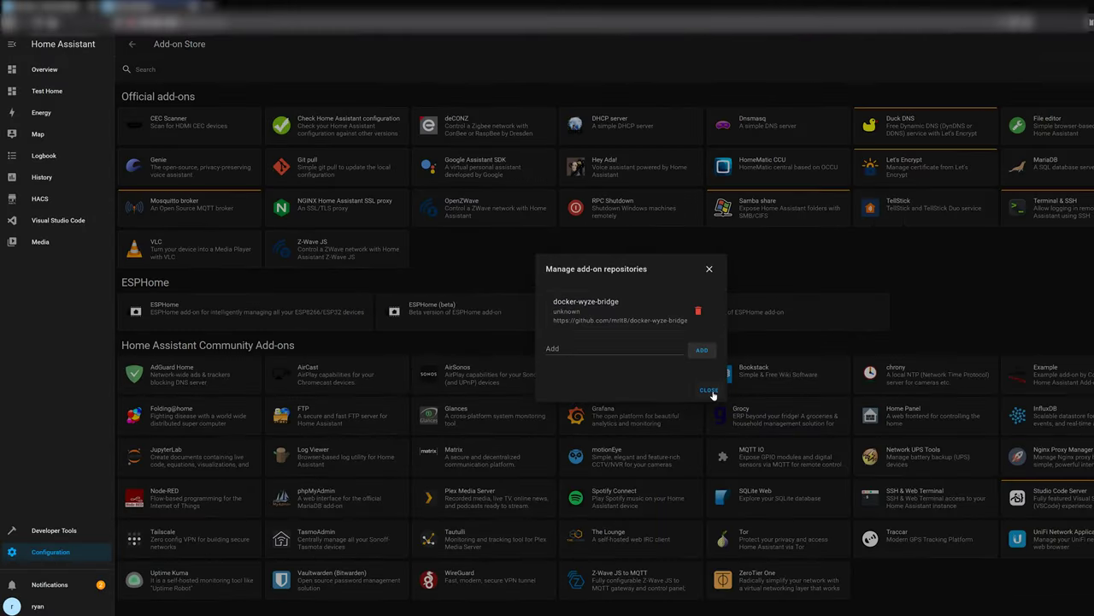
Close the repository manager and open the Docker Wyze Bridge add-on in the store.
left_click(709, 390)
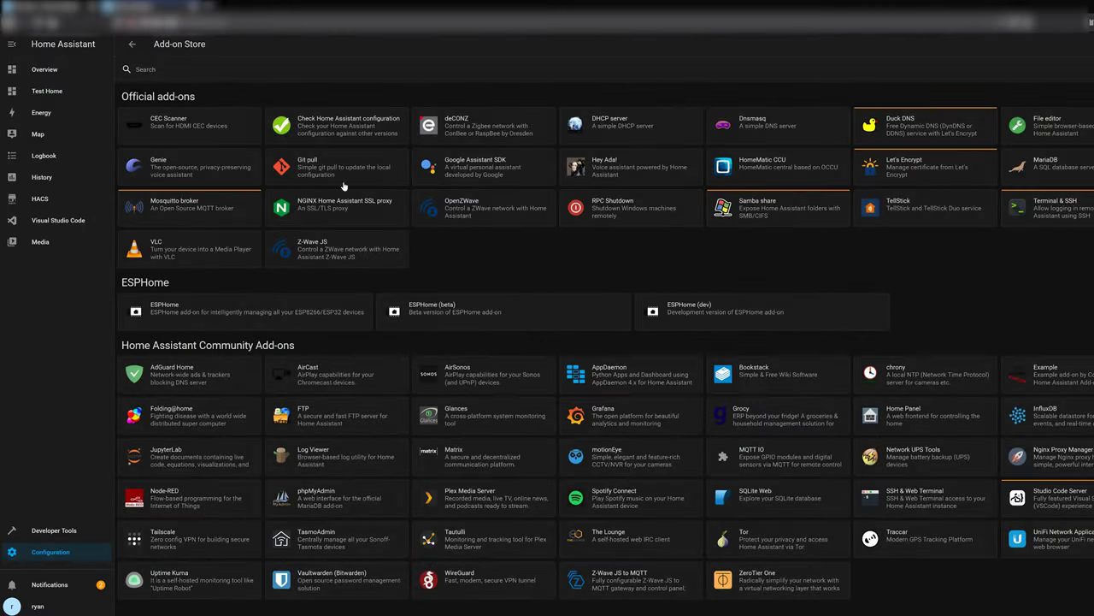
scroll(578, 276, "down", 1)
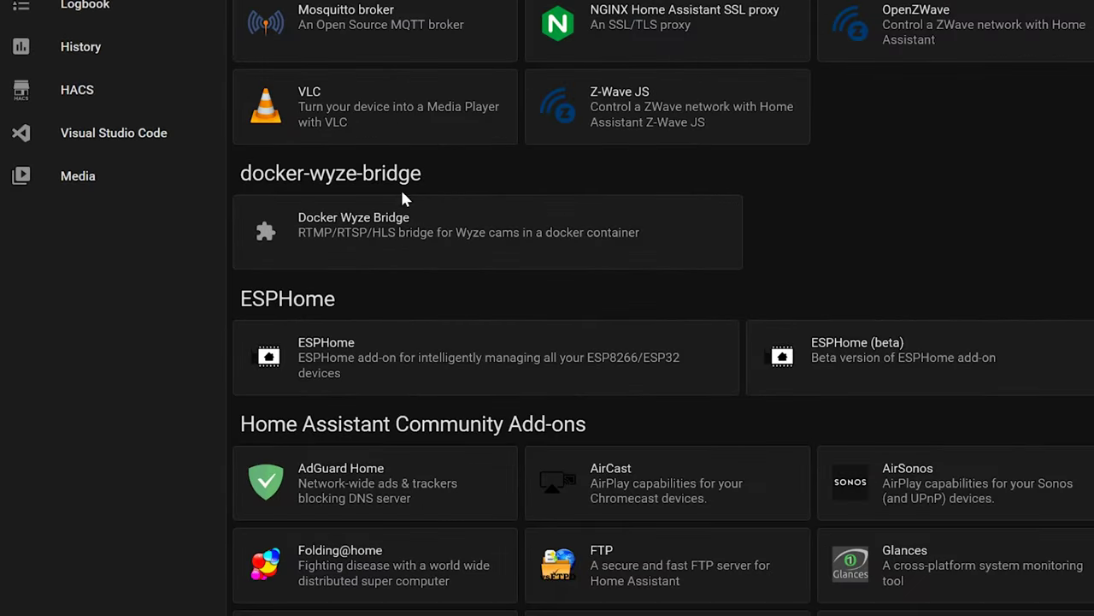
left_click(386, 244)
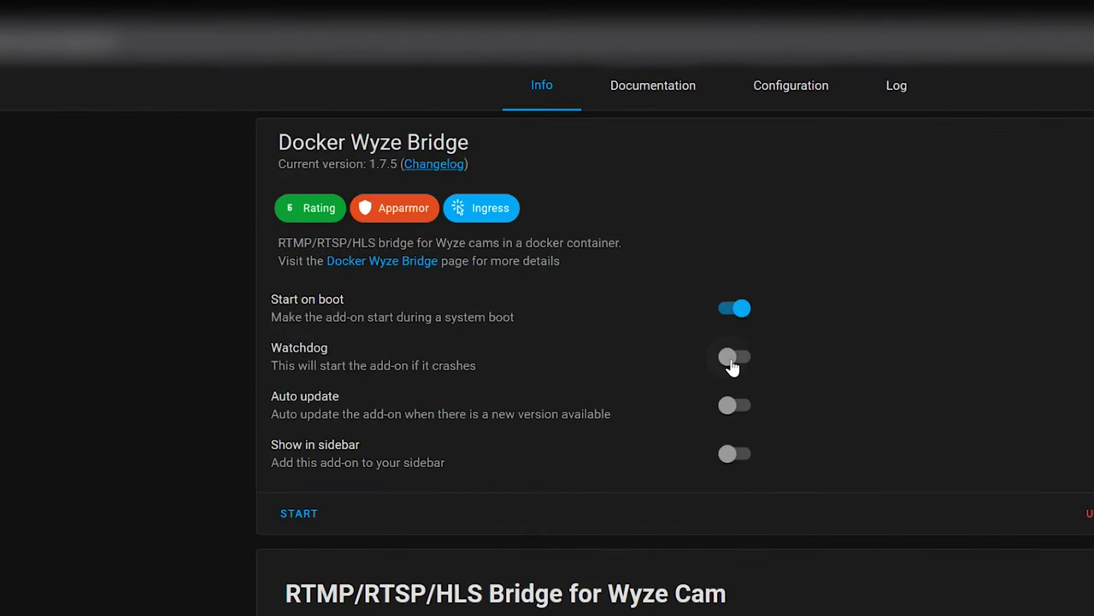
Turn on Start on boot and Watchdog for the Docker Wyze Bridge add-on.
left_click(732, 306)
left_click(731, 374)
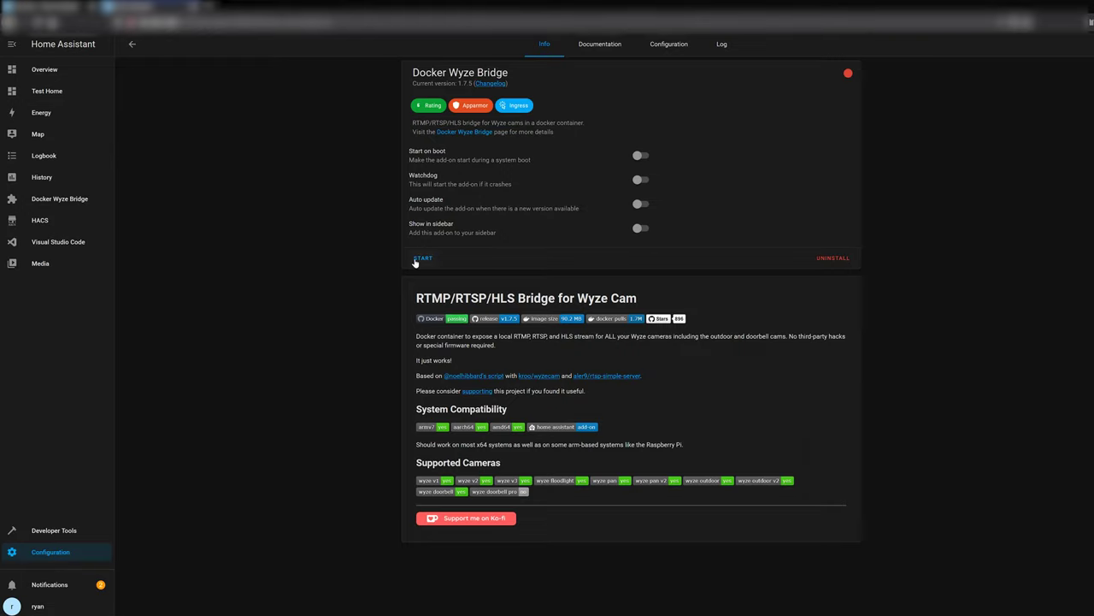
Open the add-on's Configuration tab and select the Wyze email and password fields.
left_click(669, 43)
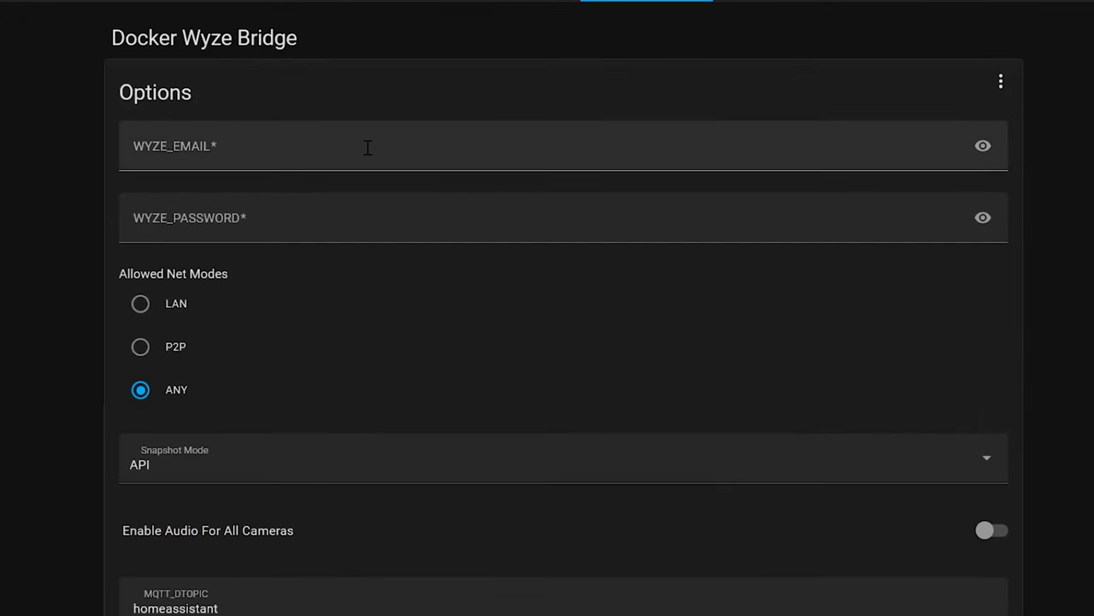
left_click(368, 147)
left_click(291, 237)
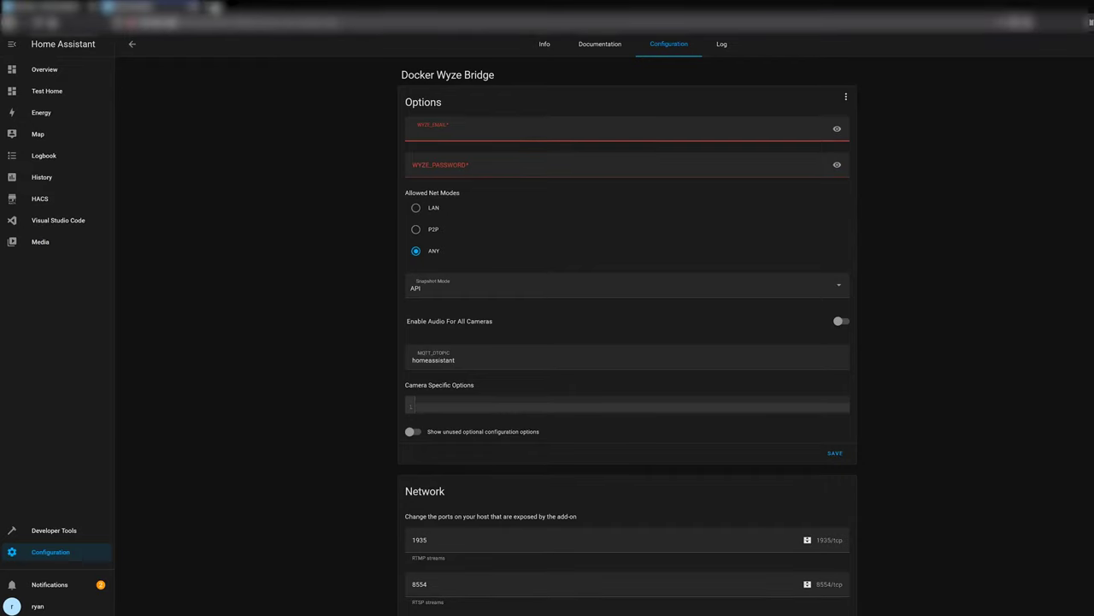
Load the bridge's Home Assistant wiki page in a new browser tab.
key("ctrl+t")
type("https://github.com/mrlt8/docker-wyze-bridge/wiki/Home-Assistant")
key("Return")
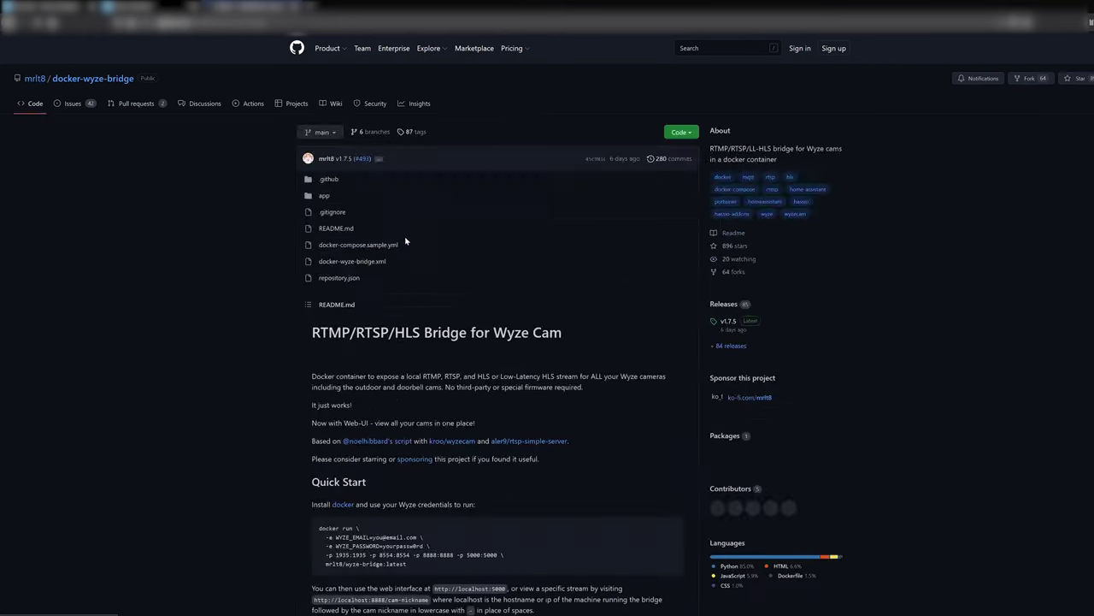
Scroll to Additional Info and open the Two-Step Verification/MFA instructions.
scroll(361, 375, "down", 15)
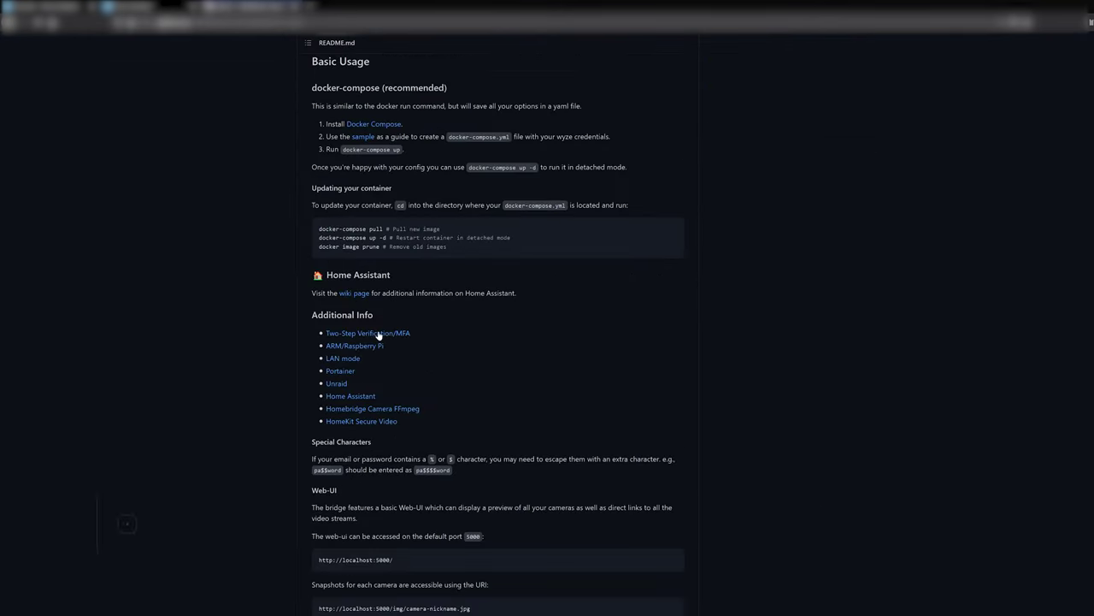
left_click(378, 334)
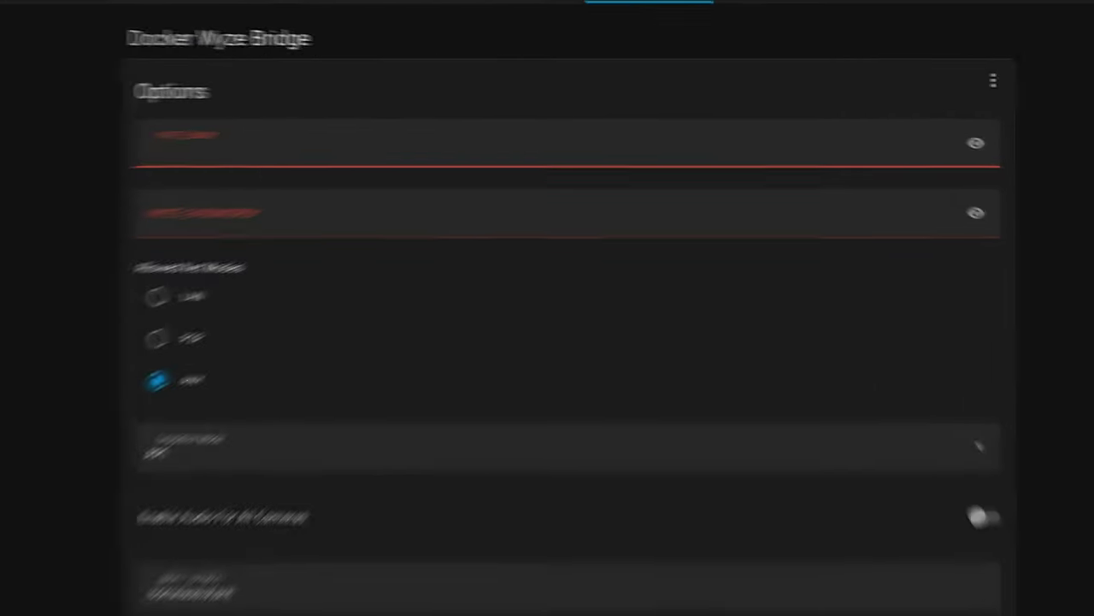
Enter the Wyze account credentials in WYZE_EMAIL and WYZE_PASSWORD and review the options.
type("r")
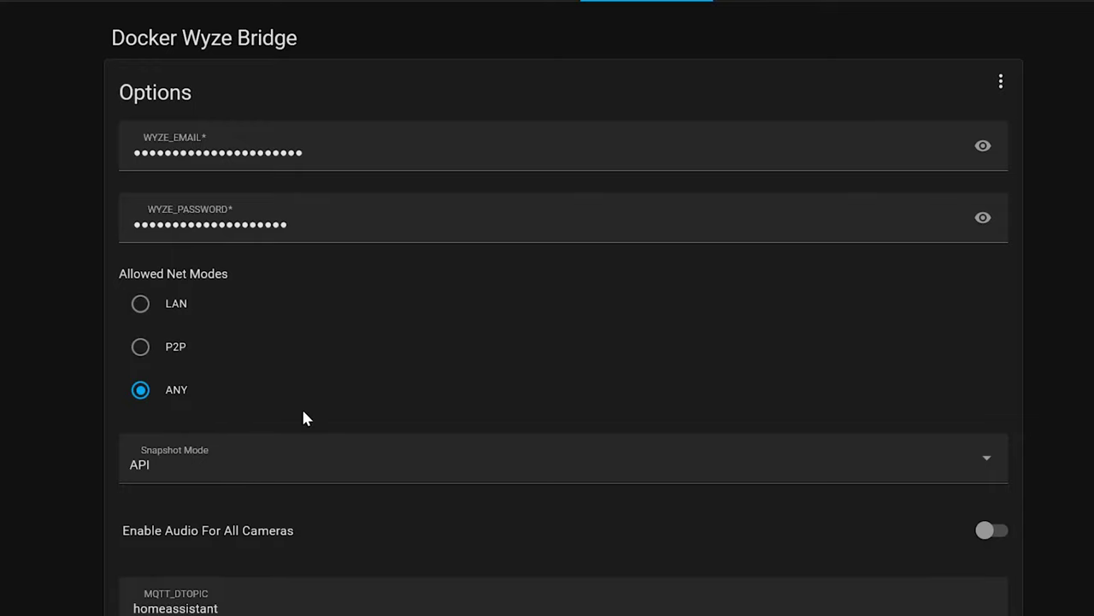
scroll(231, 407, "down", 1)
scroll(479, 381, "down", 2)
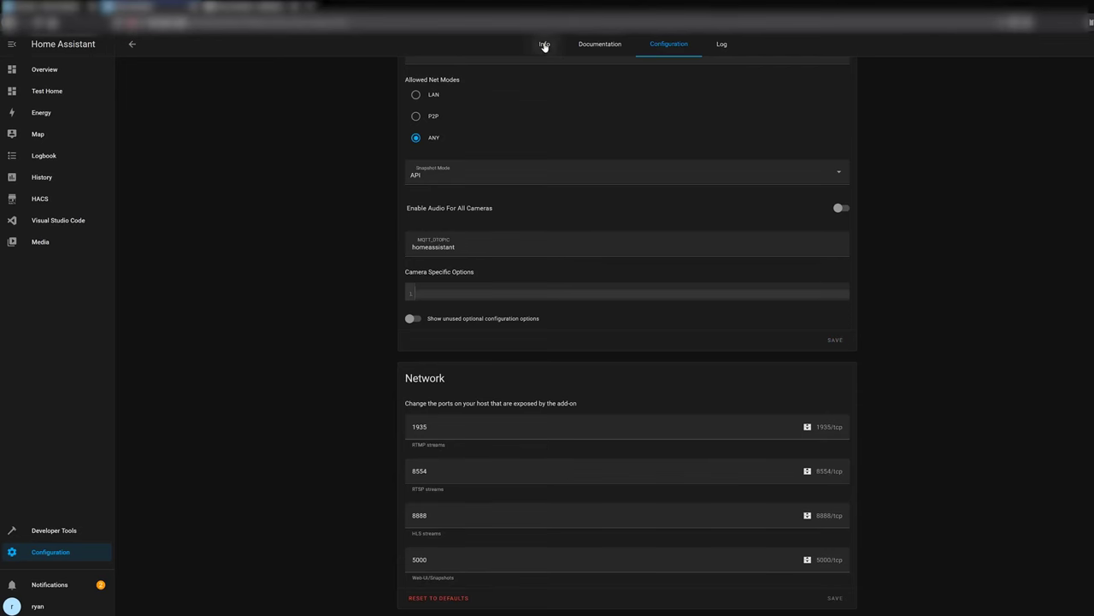
View and refresh the add-on's Log tab to see the 10 cameras starting.
left_click(545, 45)
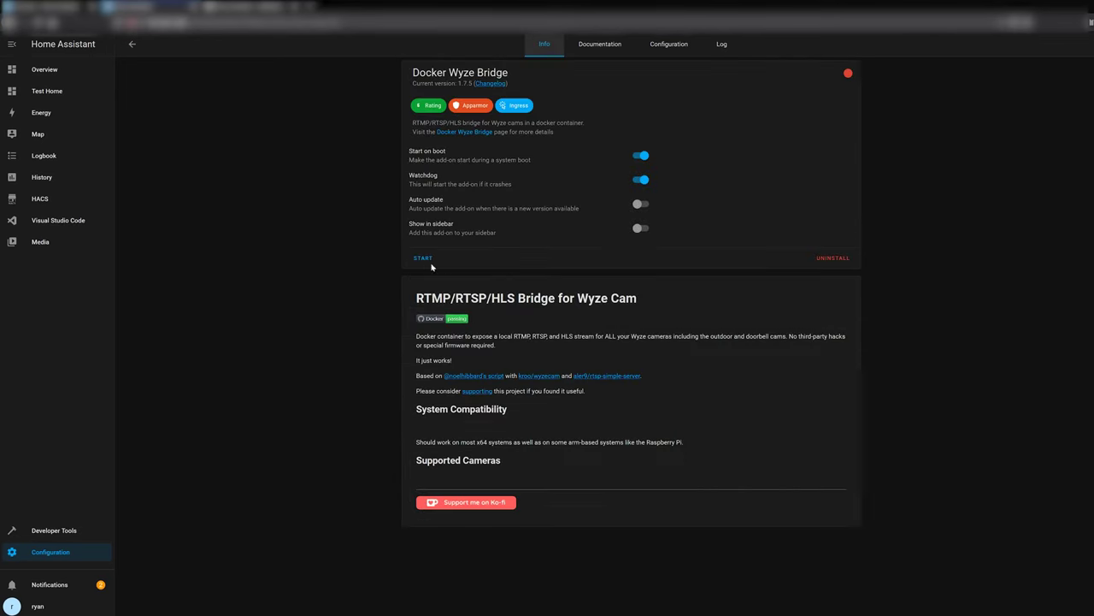
left_click(723, 44)
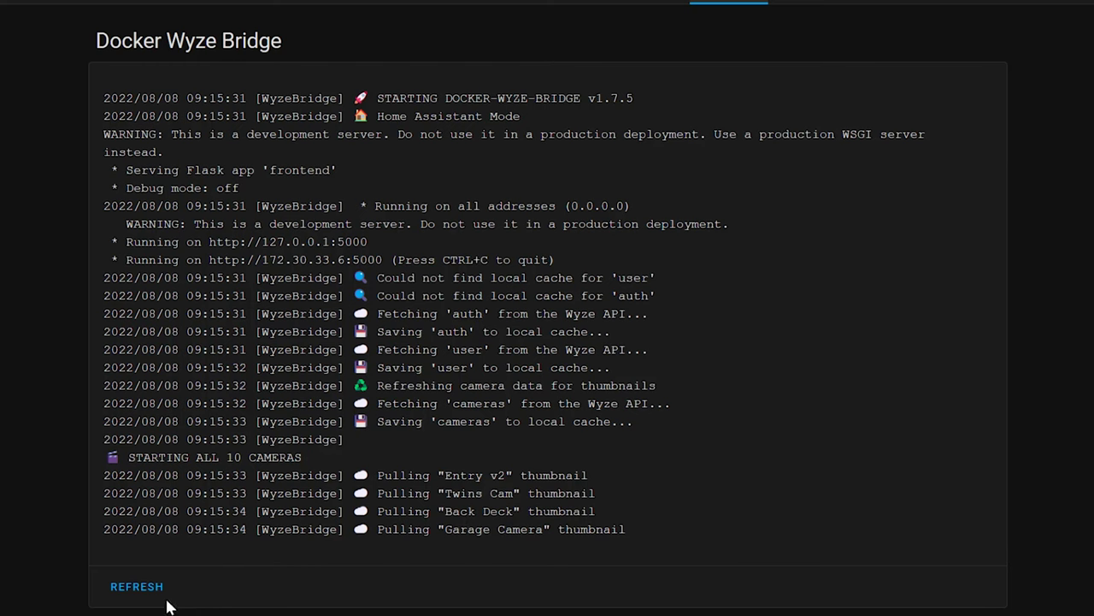
left_click(138, 587)
scroll(143, 590, "down", 2)
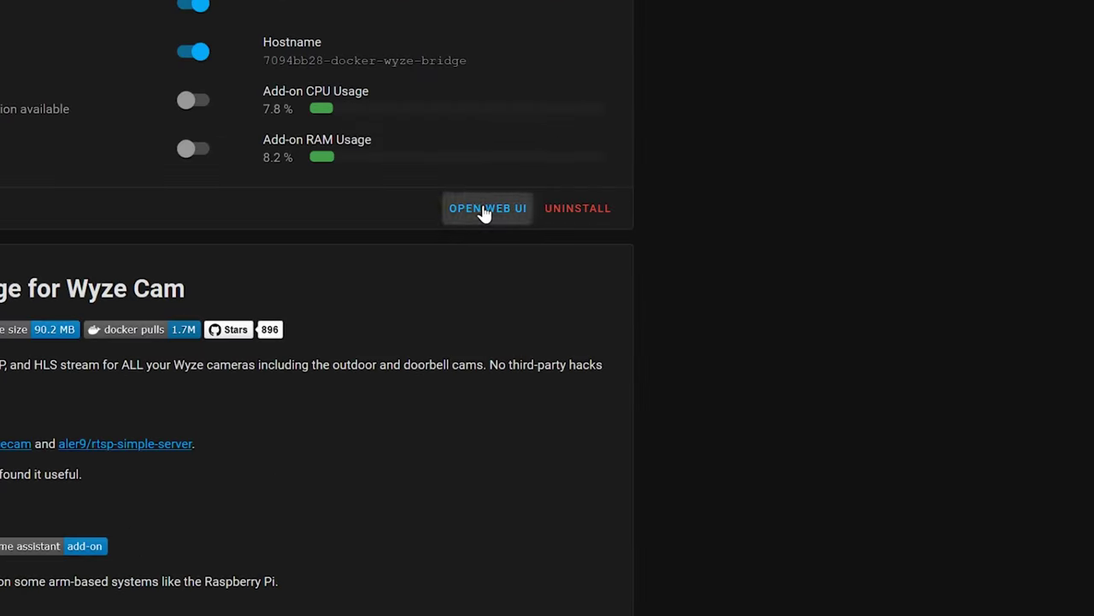
Open the bridge's web UI from the add-on Info page to see the camera tiles.
left_click(484, 209)
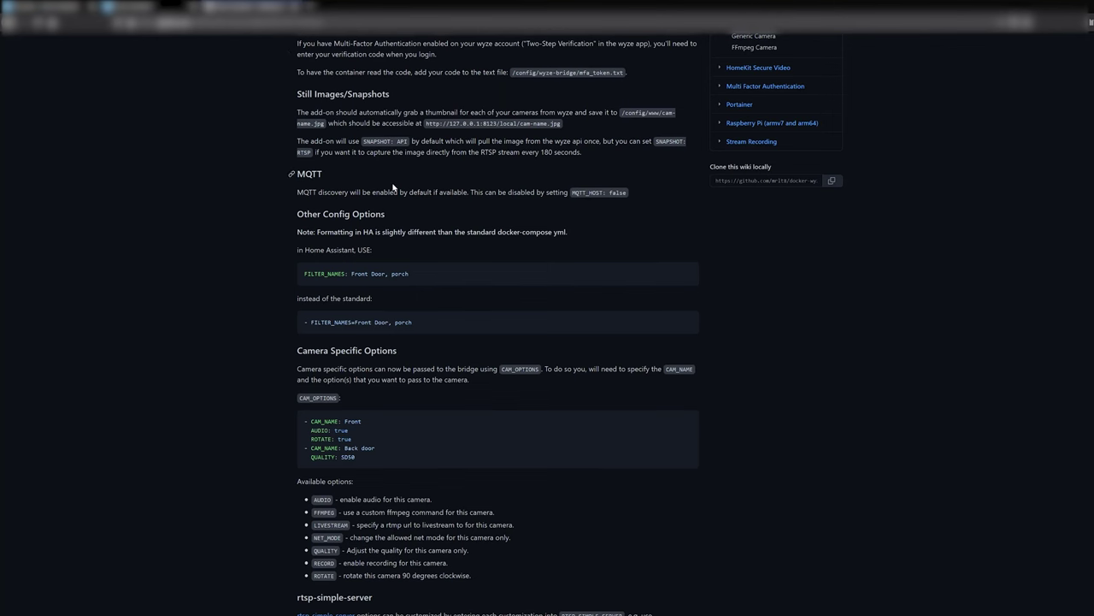
Go from the wiki to the docker-wyze-bridge repository page and scroll through its README.
scroll(393, 188, "up", 4)
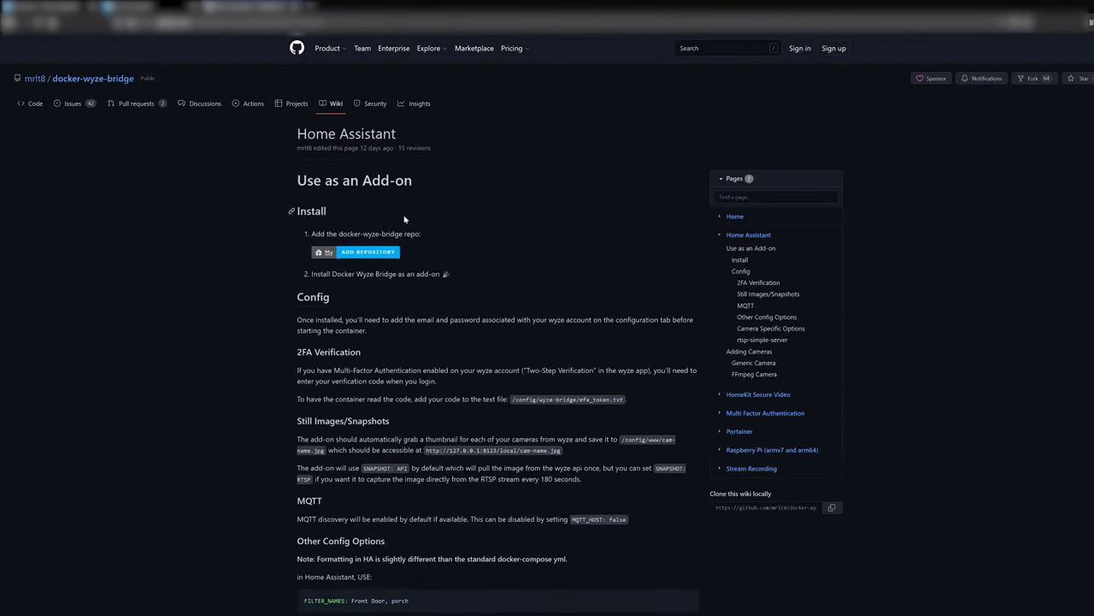
left_click(80, 77)
scroll(341, 246, "down", 15)
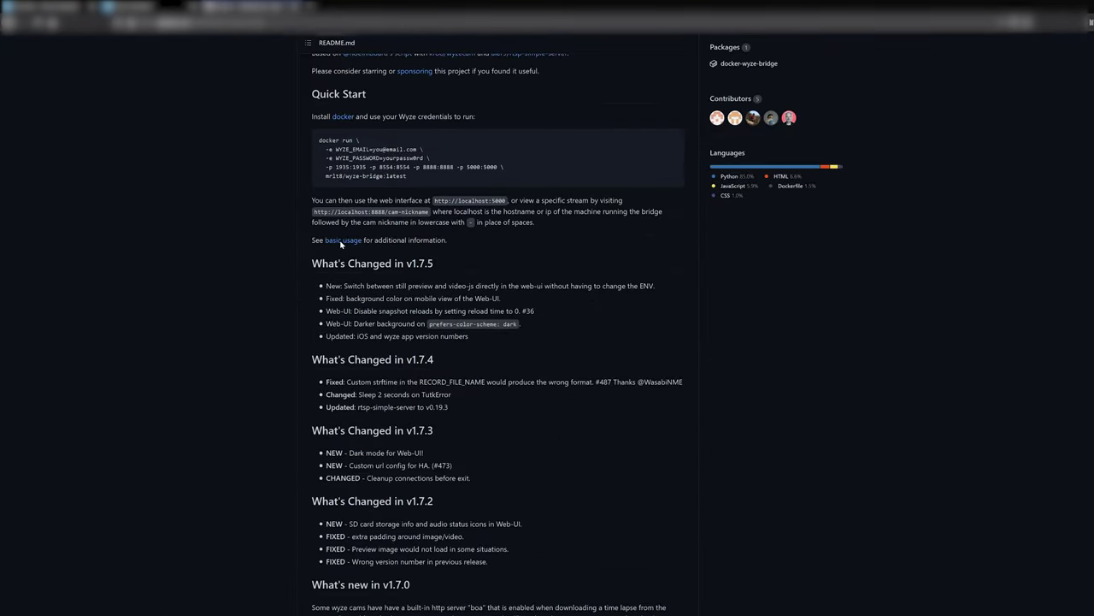
scroll(340, 246, "down", 7)
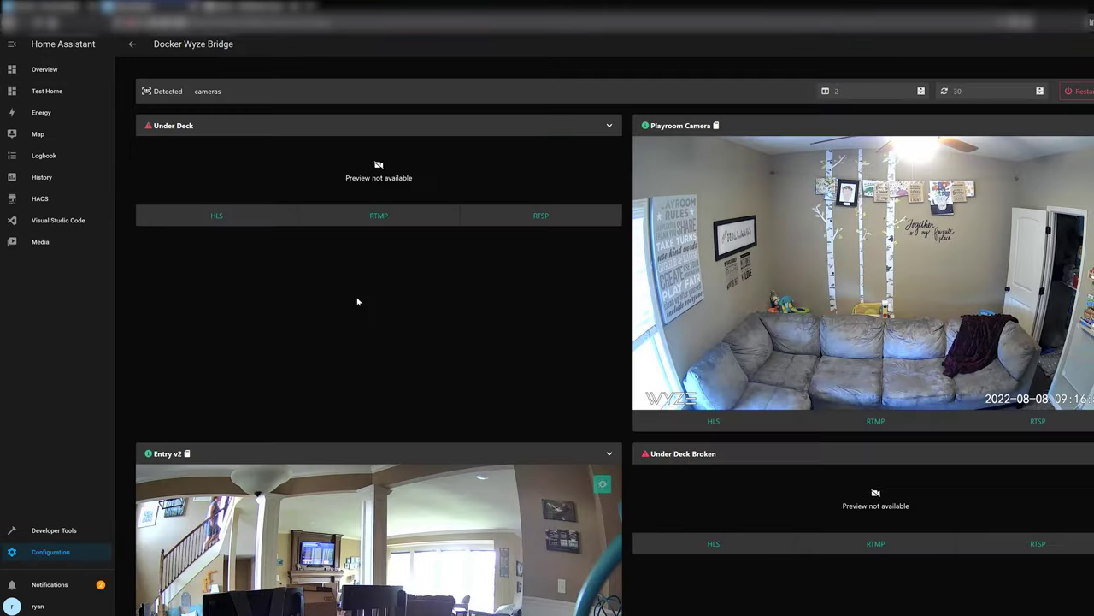
scroll(359, 300, "down", 5)
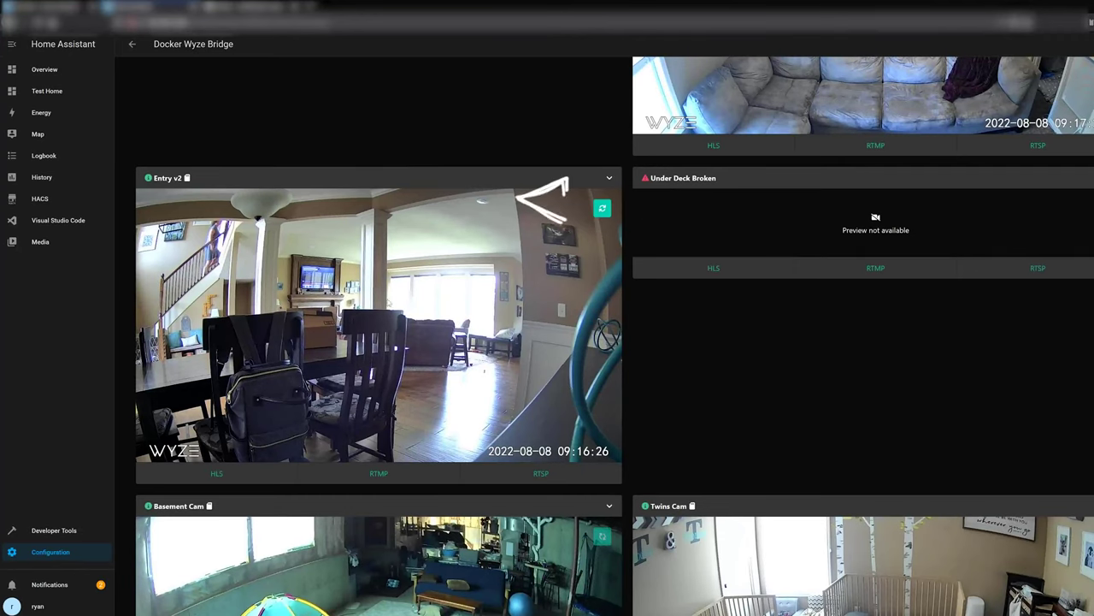
scroll(409, 303, "down", 3)
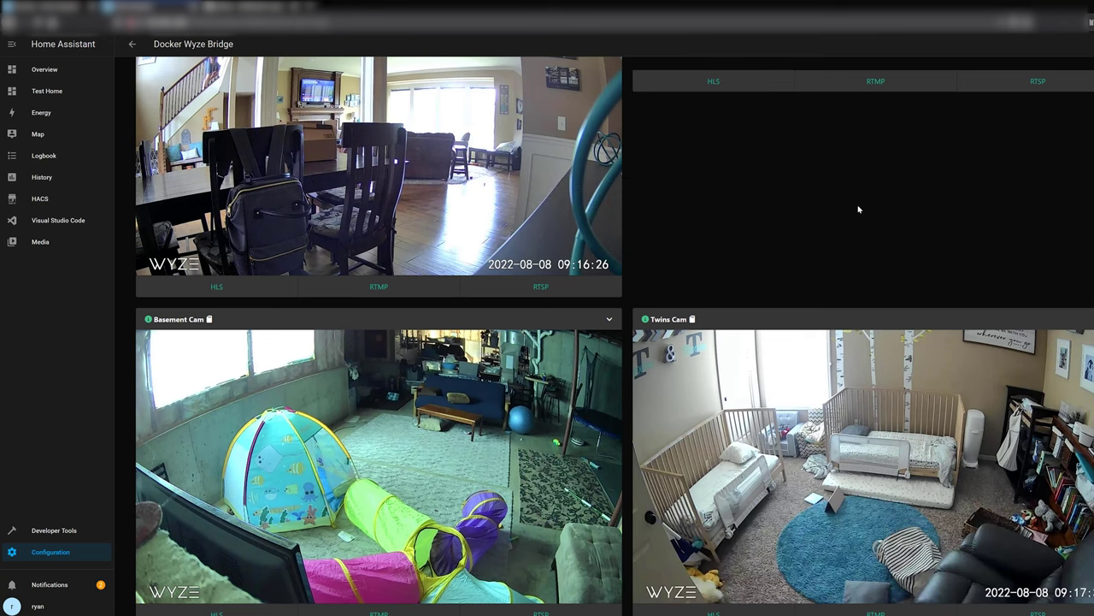
scroll(863, 210, "up", 5)
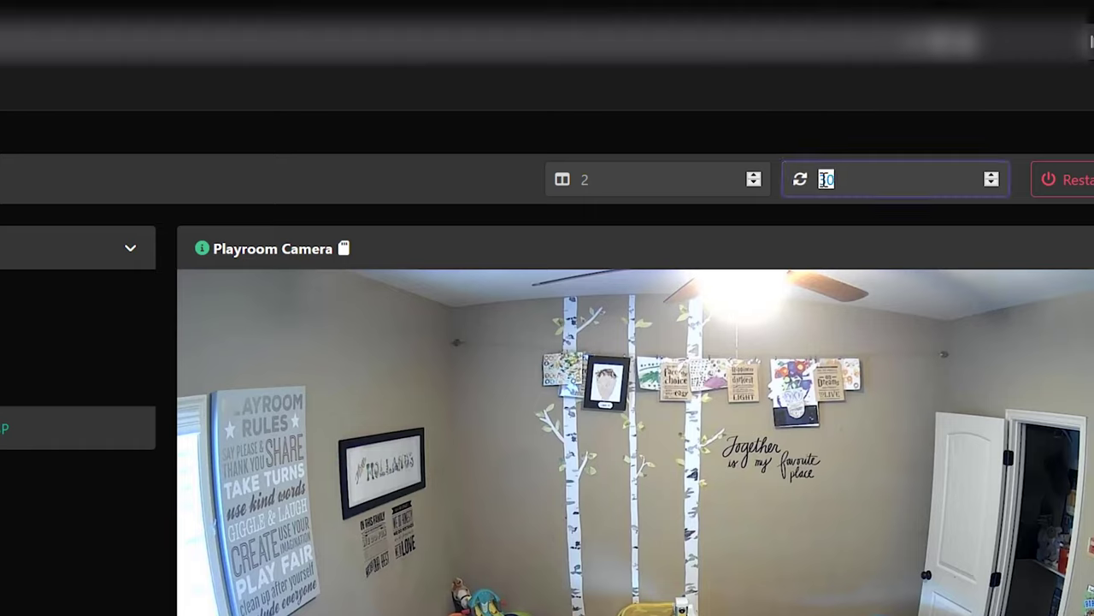
left_click(1068, 179)
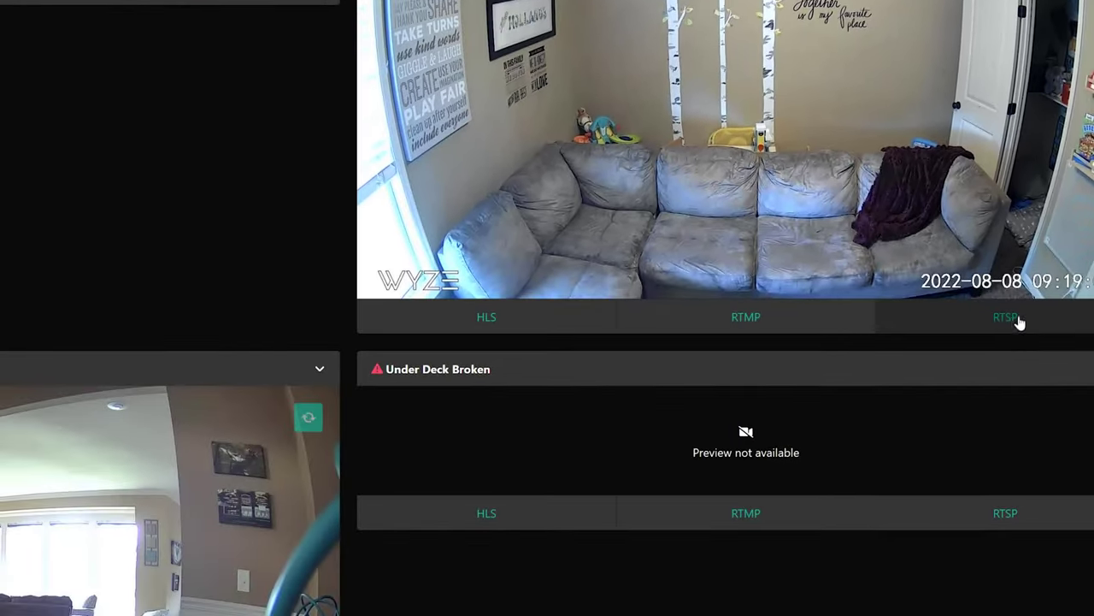
Copy the Playroom Camera's RTSP stream link address.
right_click(1018, 318)
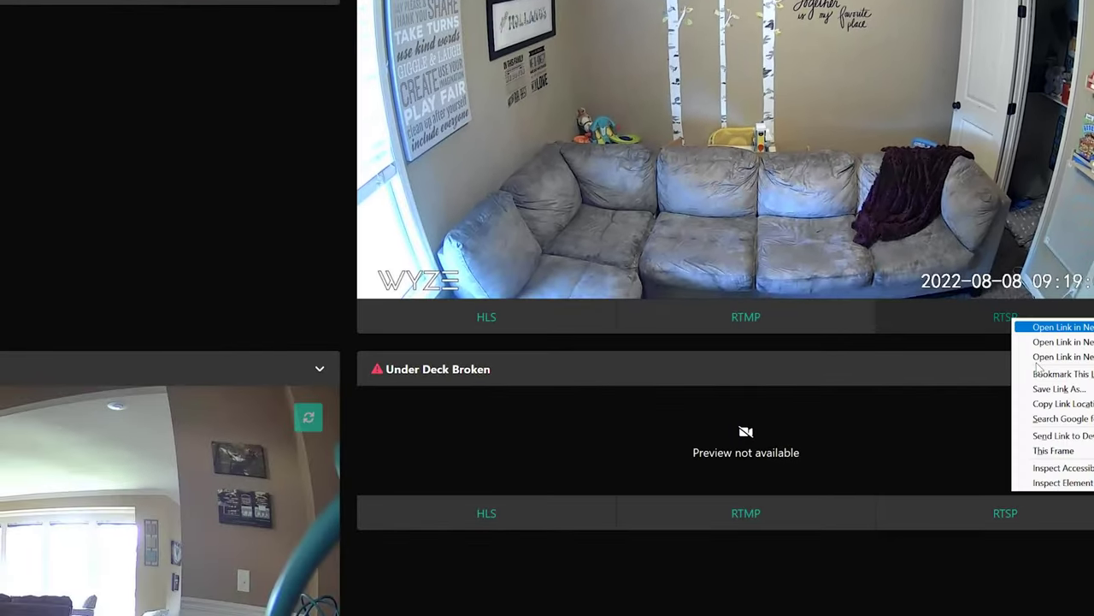
left_click(1065, 403)
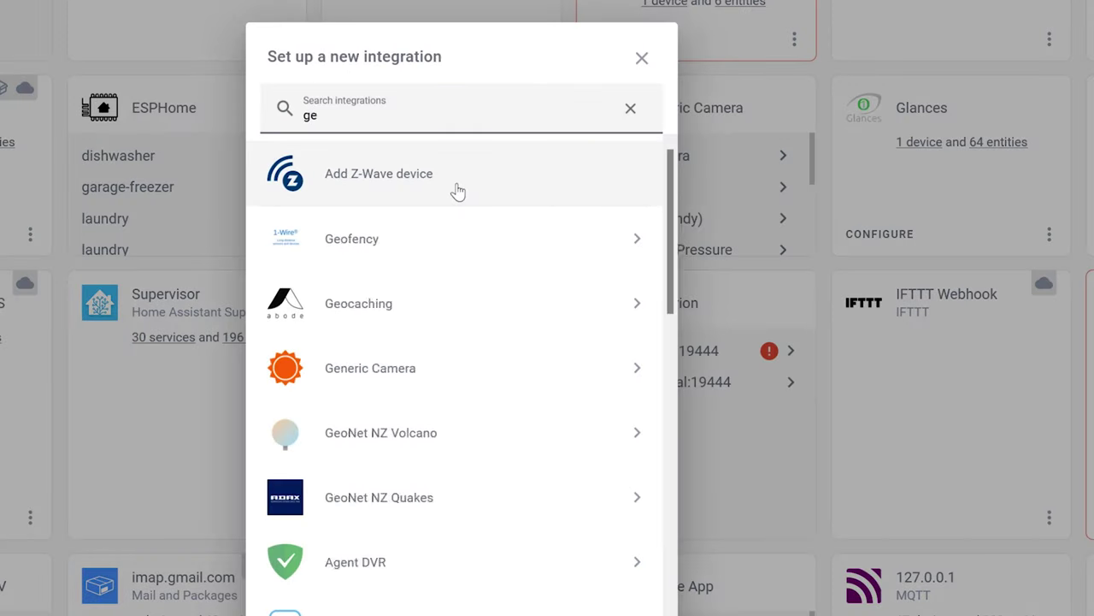
Search for 'gen' and select Generic Camera to open its stream URL form.
type("n")
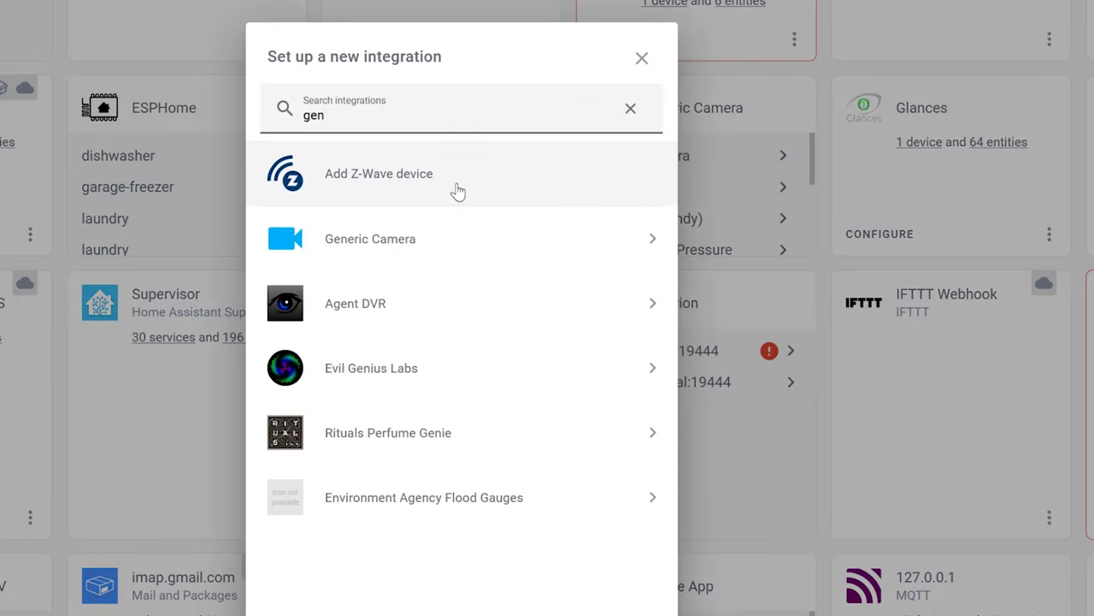
left_click(451, 246)
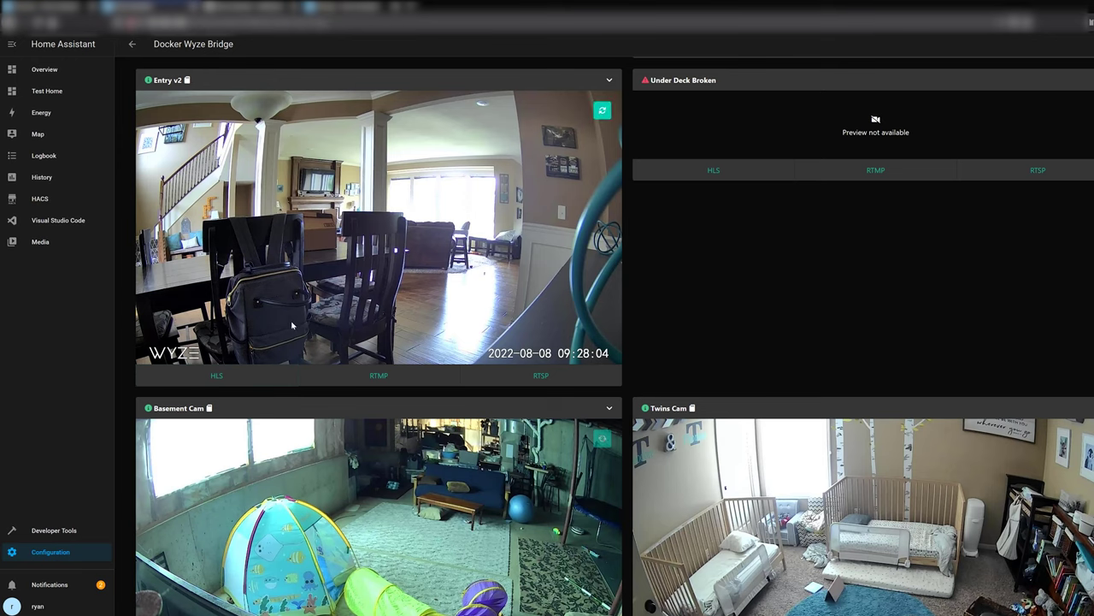
scroll(291, 325, "down", 3)
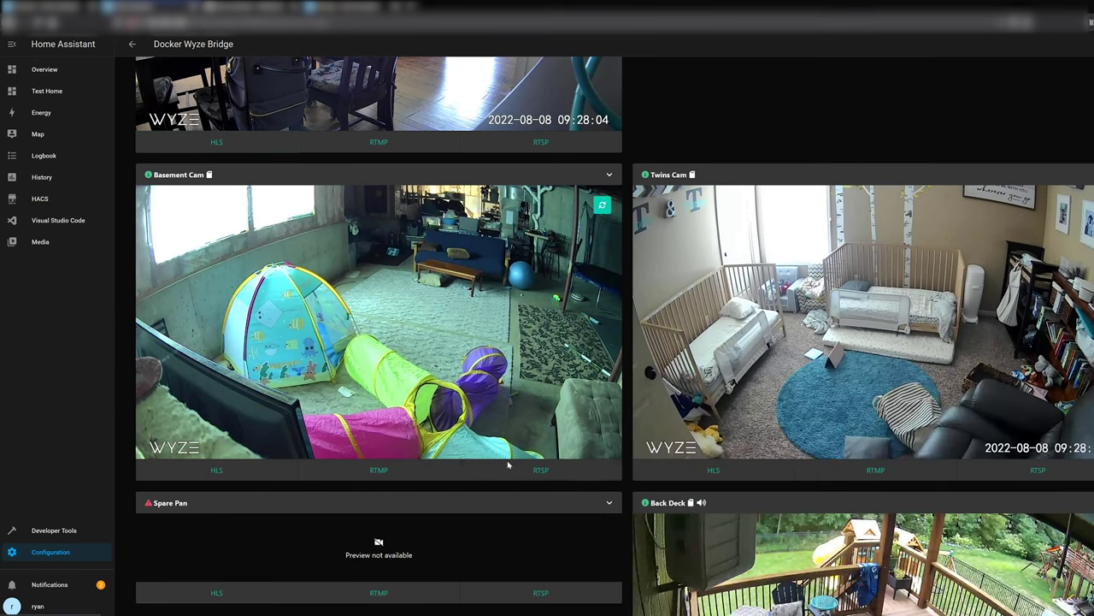
Copy the Basement Cam's RTSP link address from the Wyze Bridge page.
right_click(539, 472)
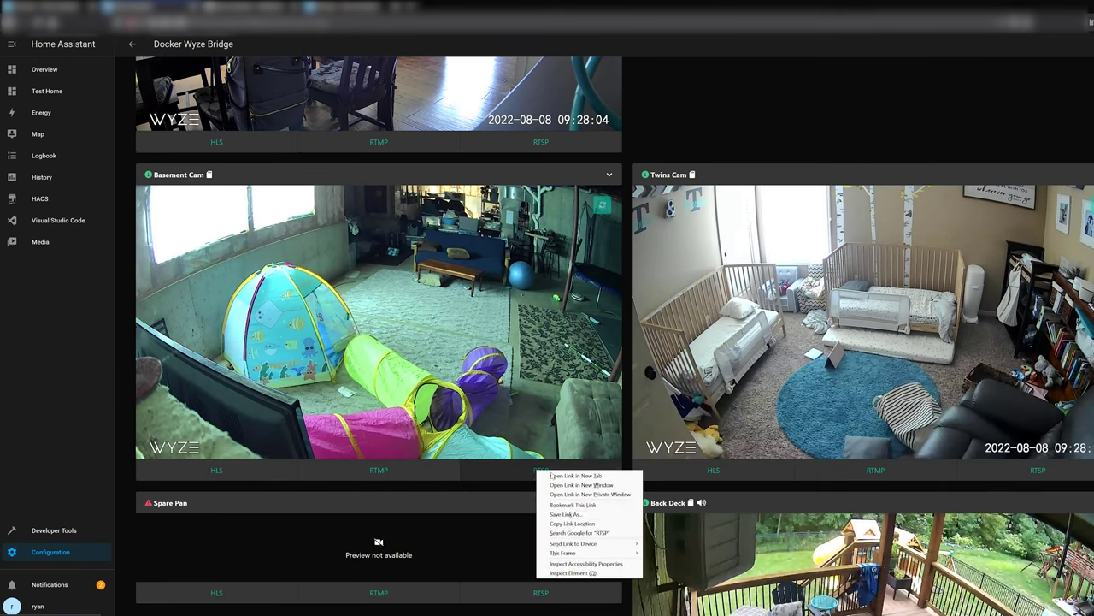
left_click(571, 523)
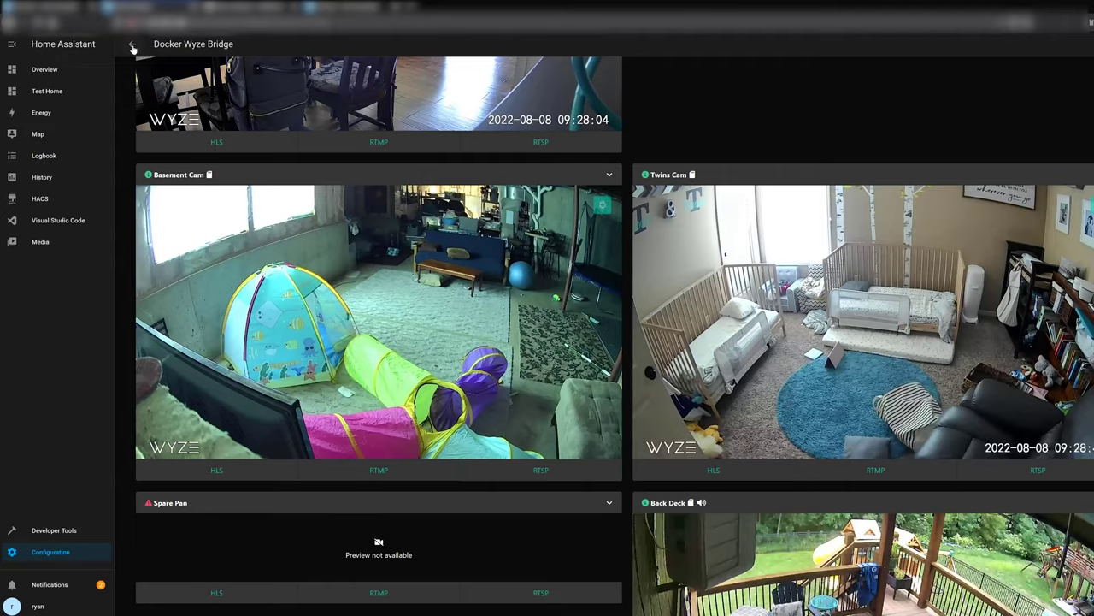
Change Snapshot Mode from API to RTSP in the Docker Wyze Bridge configuration.
left_click(132, 44)
left_click(670, 47)
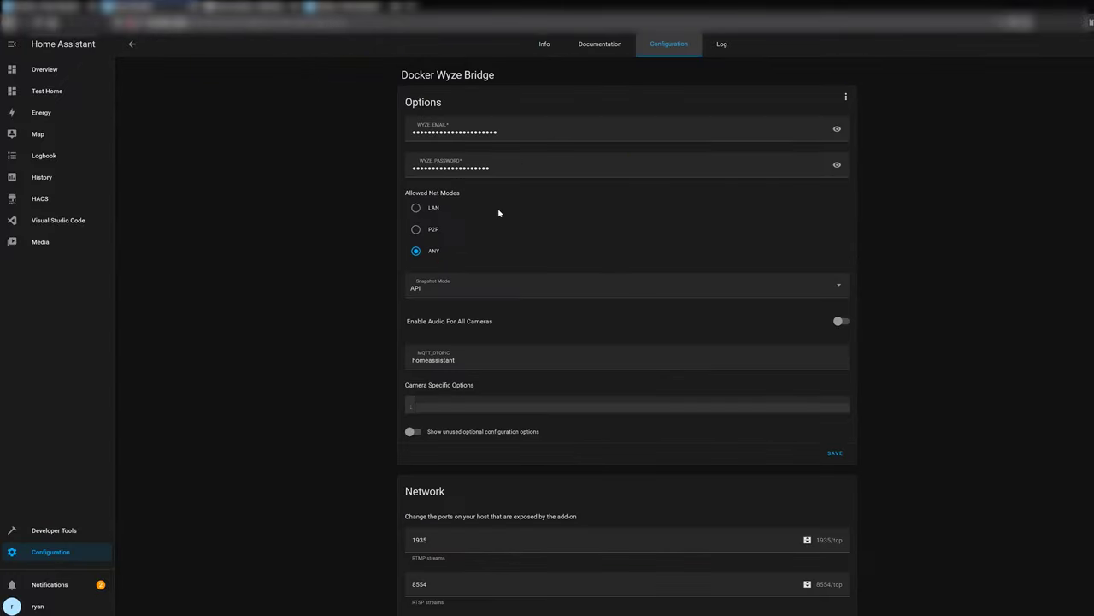
left_click(472, 288)
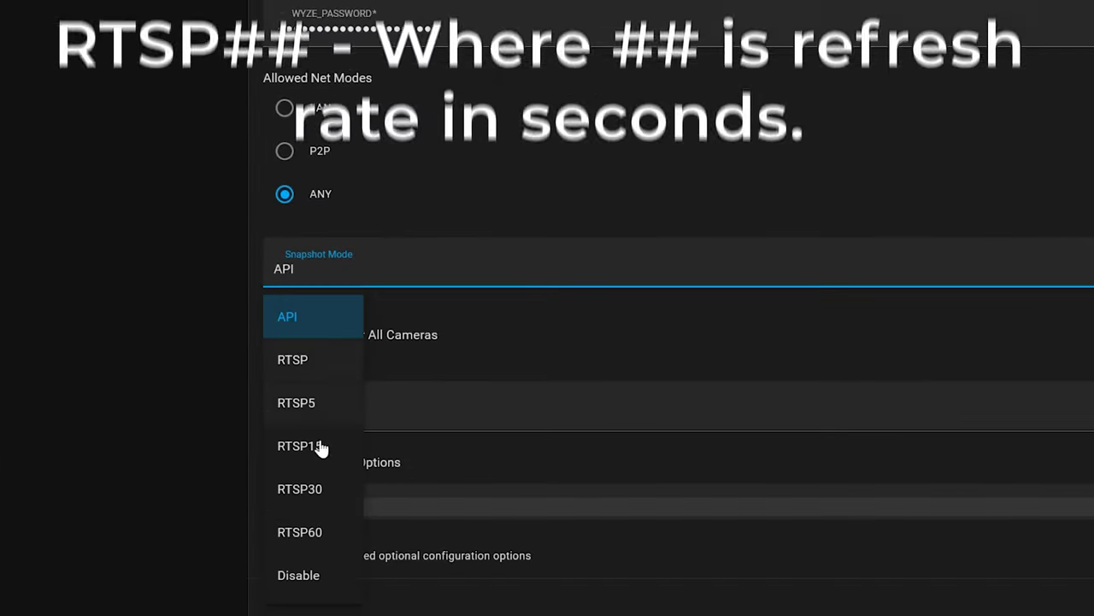
left_click(306, 363)
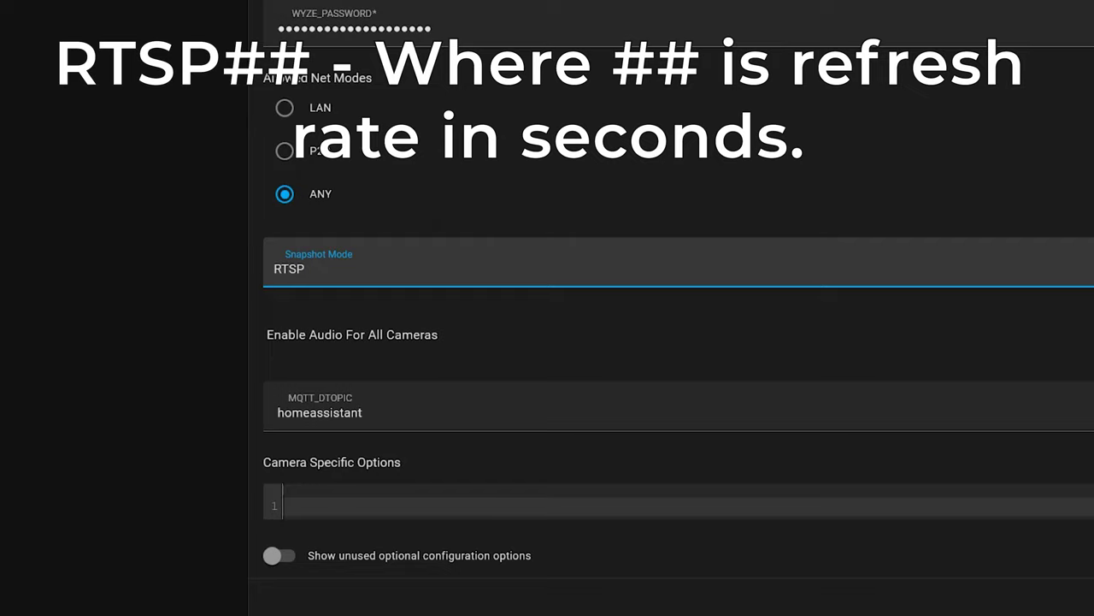